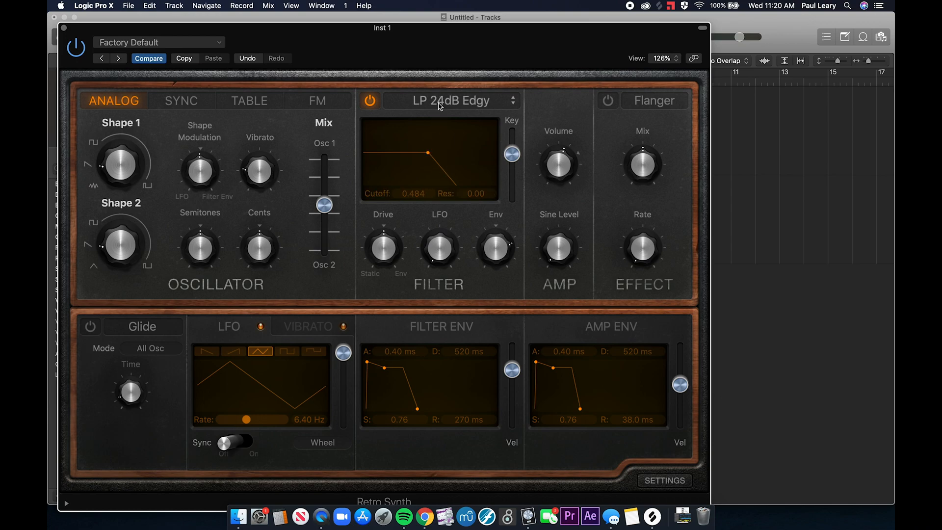
- Look through the filter types offered by Retro Synth, keeping LP 24dB Edgy
left_click(440, 104)
scroll(435, 49, "up", 1)
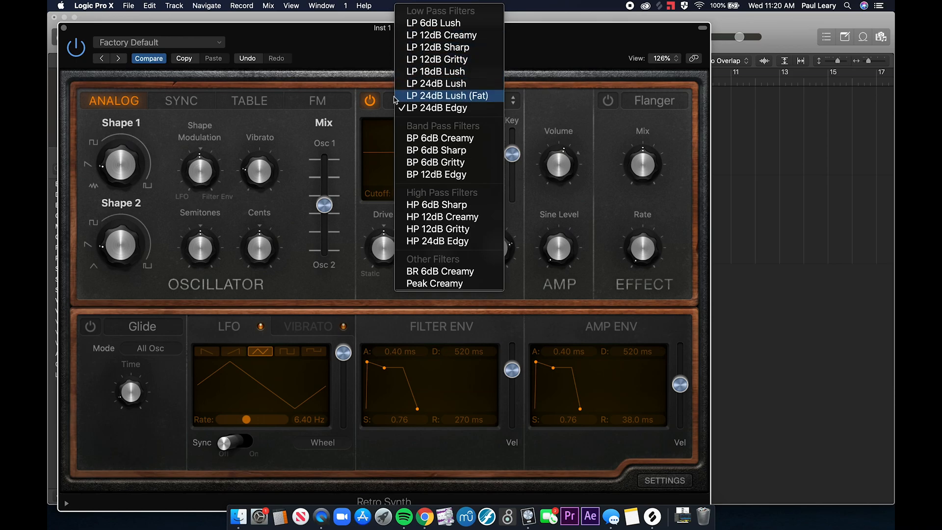
left_click(356, 170)
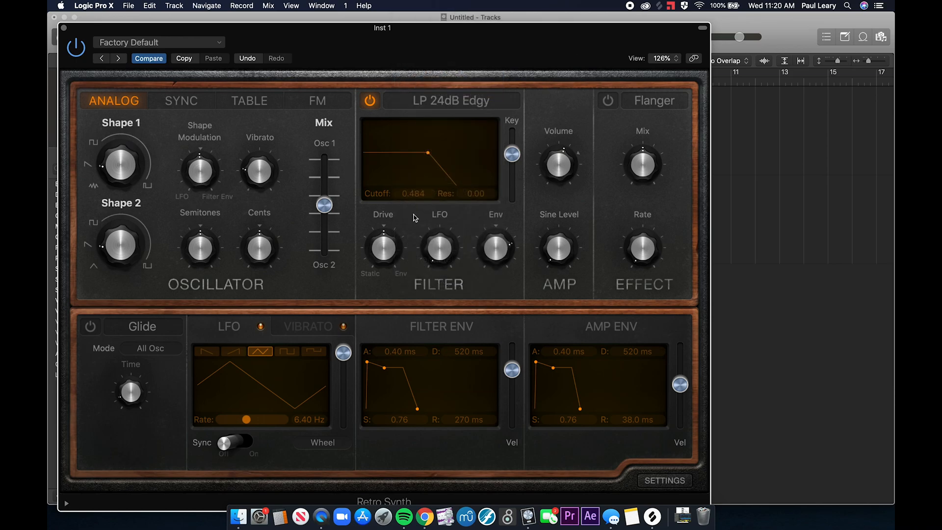
- Switch to the Synthesizers & Synthesis slides in Chrome, present the Filter Resonance slide full screen and exit the presentation
key("super+Tab")
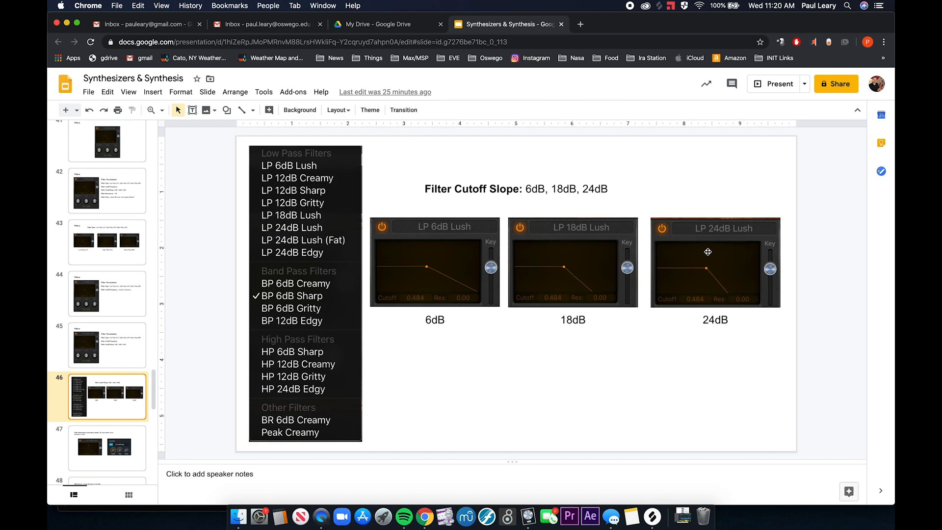
left_click(114, 450)
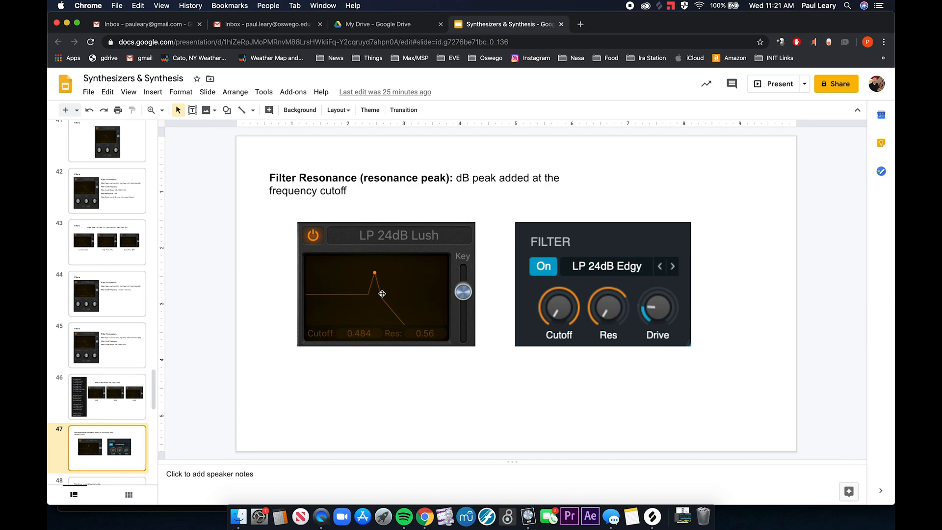
left_click(134, 93)
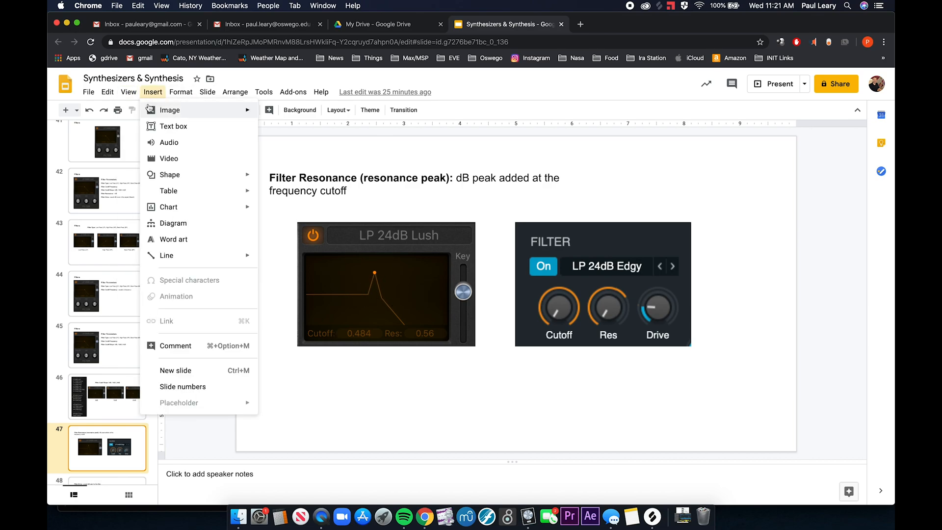
left_click(149, 110)
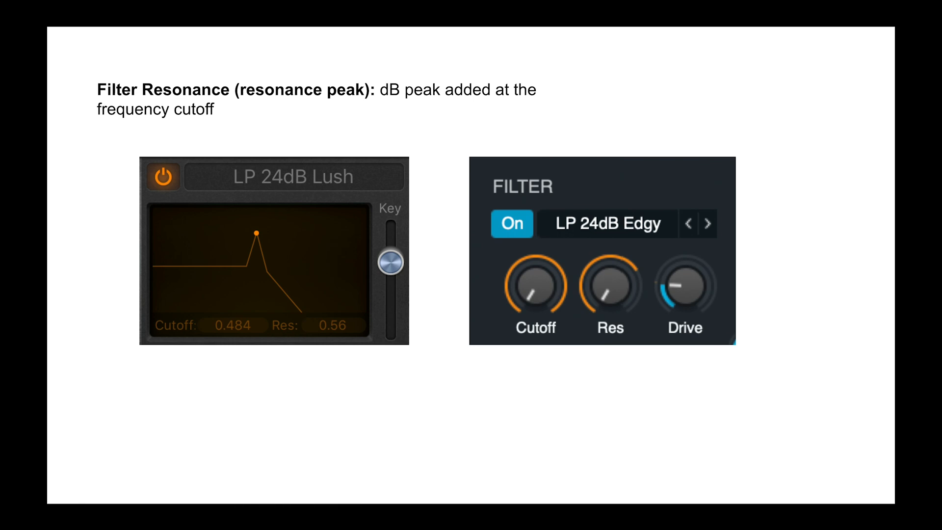
key("Escape")
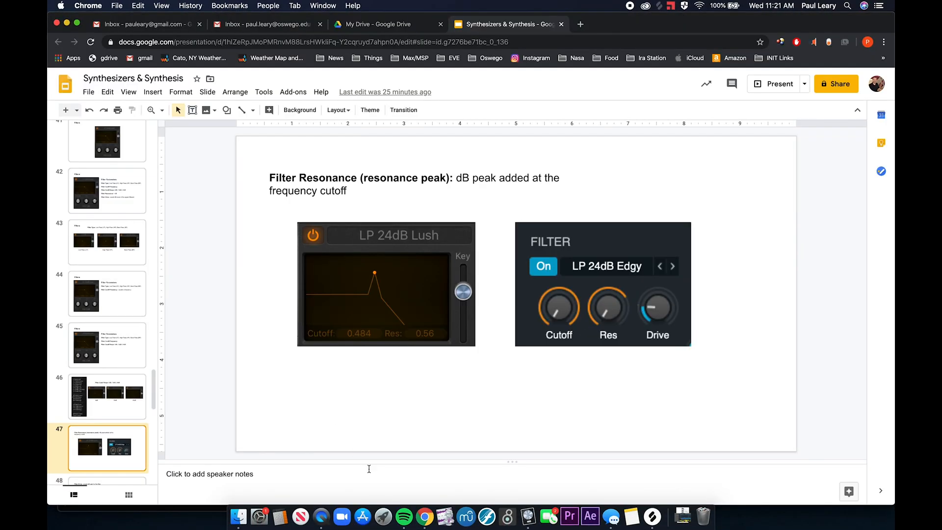
- Switch to Logic Pro and set Retro Synth's filter to a resonance of 0.75 and a cutoff of 0.280
left_click(528, 516)
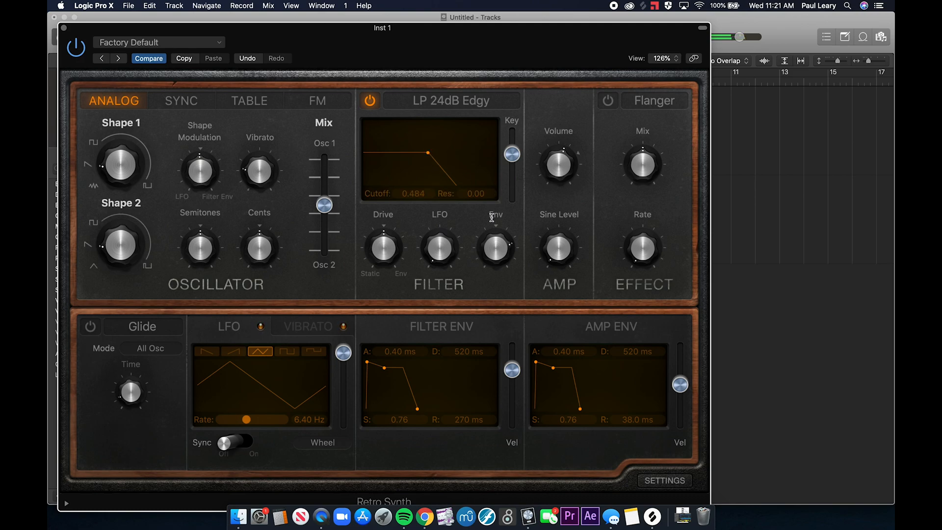
mouse_move(438, 249)
left_click_drag(471, 194, 471, 169)
left_click_drag(471, 194, 471, 182)
mouse_move(413, 194)
left_mouse_down()
mouse_move(413, 185)
mouse_move(413, 194)
left_mouse_up()
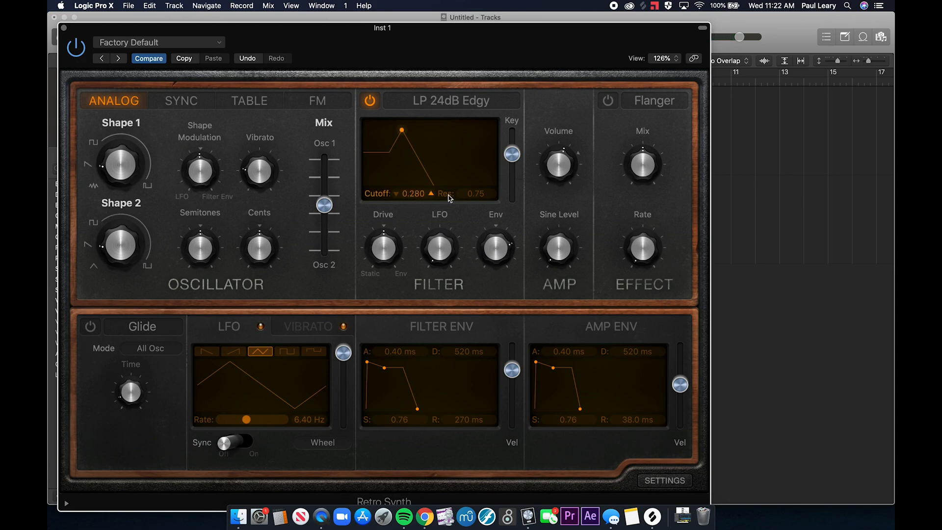
- Readjust Retro Synth's filter to a resonance of 0.51, sweep the cutoff, and close the synth window
left_click_drag(478, 193, 478, 234)
left_click_drag(411, 193, 411, 216)
left_click_drag(471, 195, 471, 170)
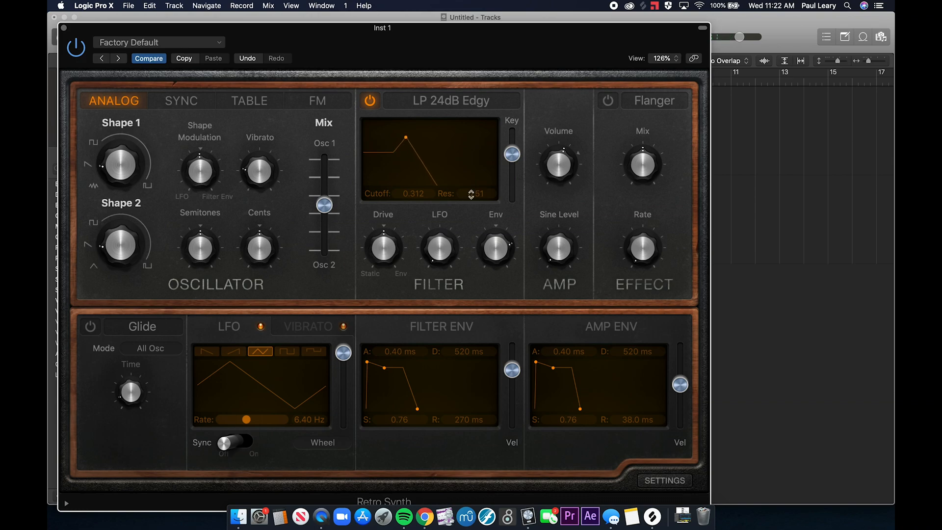
mouse_move(413, 194)
left_mouse_down()
mouse_move(412, 162)
mouse_move(407, 195)
left_mouse_up()
left_click(64, 28)
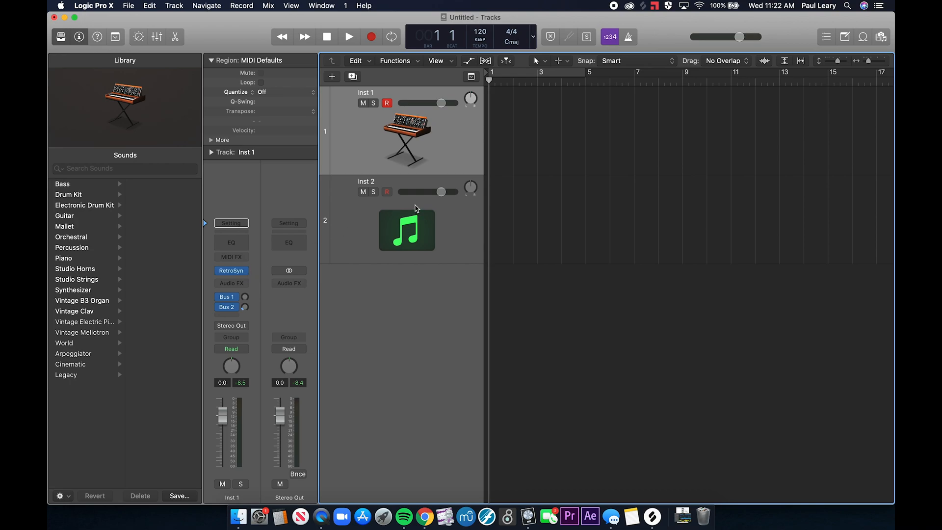
- Open the Serum instrument on the Inst 2 track and enable its MG Low 12 filter
left_click(416, 207)
left_click(231, 270)
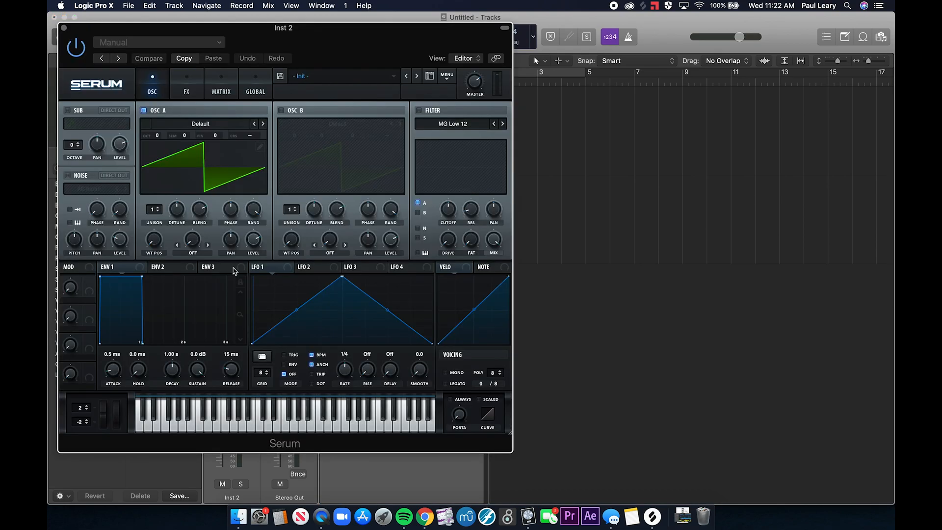
left_click(419, 110)
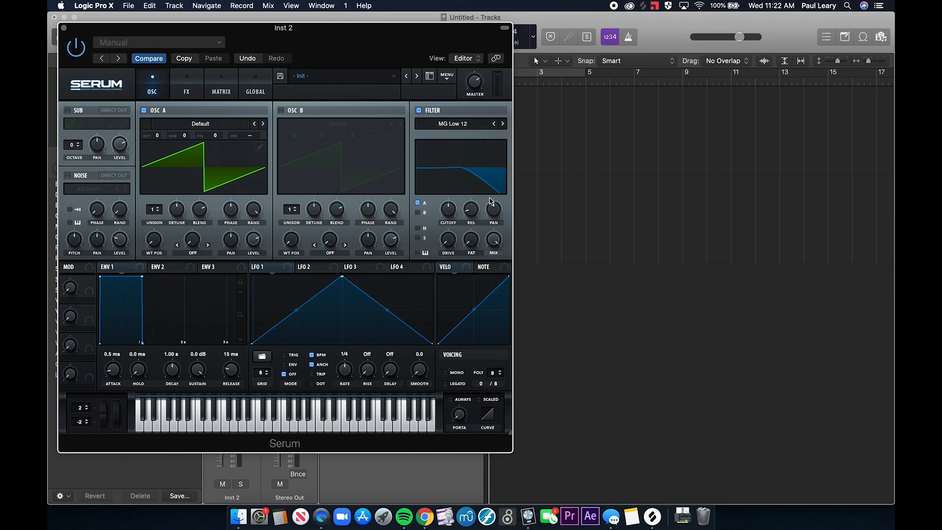
- Raise the resonance of Serum's filter to a sharp peak, sweep the cutoff up and partly back down, and close Serum
left_click_drag(472, 212, 471, 152)
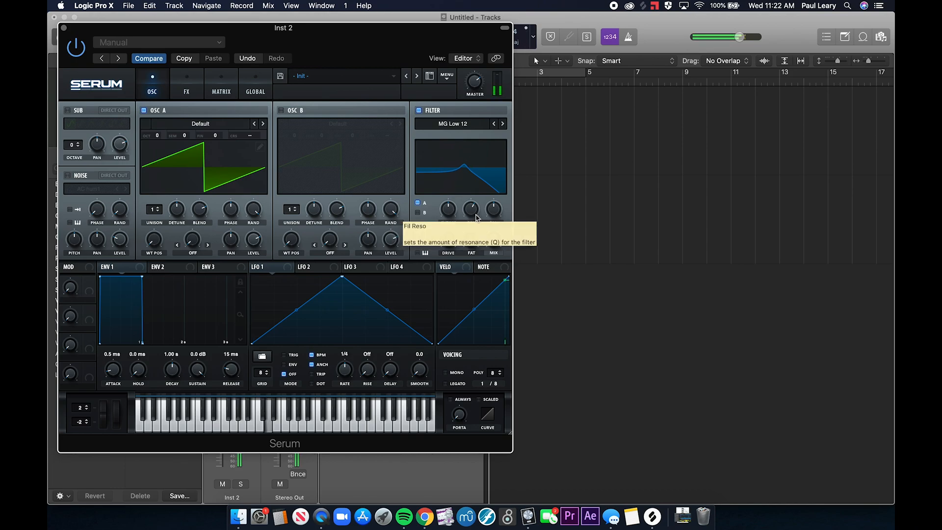
left_click_drag(452, 212, 469, 178)
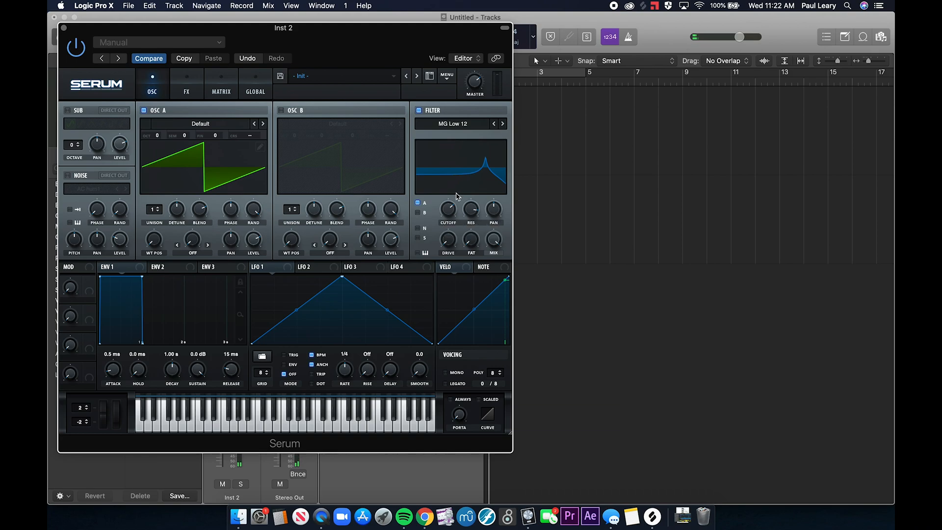
left_click_drag(447, 210, 441, 217)
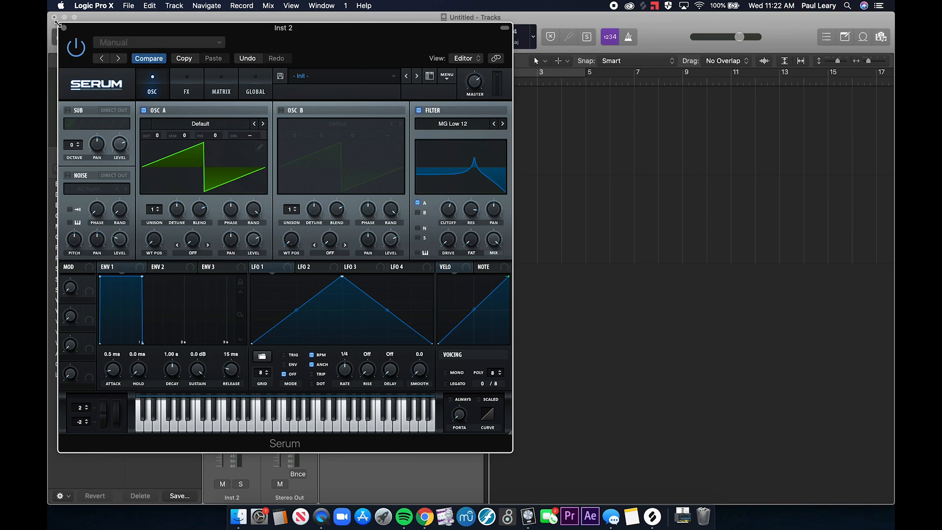
left_click(64, 27)
- Switch to the slides in Chrome, present from the Filter Resonance slide and advance to the Filter Drive slide
key("super+Tab")
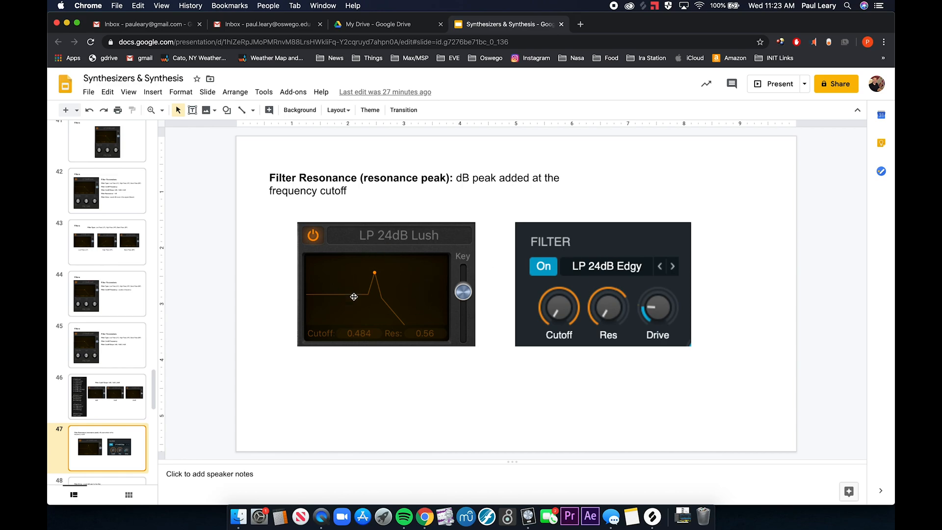
left_click(128, 92)
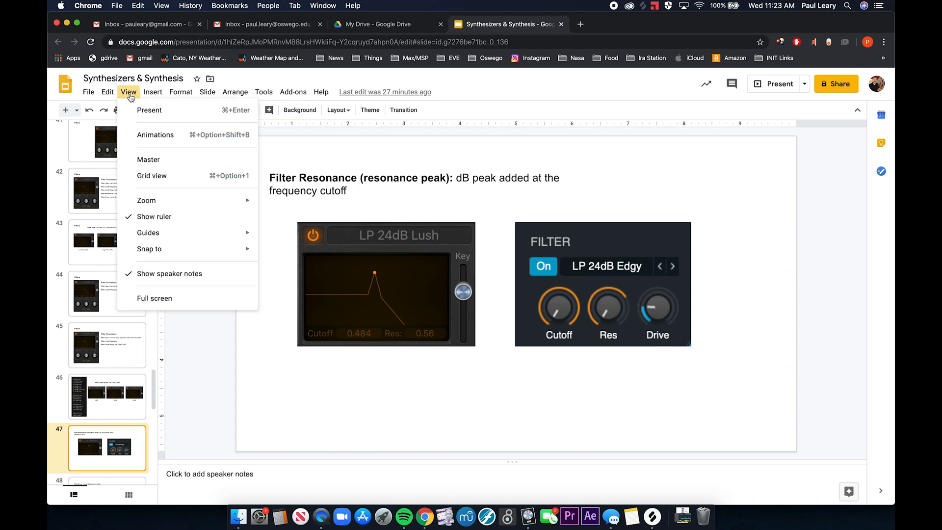
left_click(131, 111)
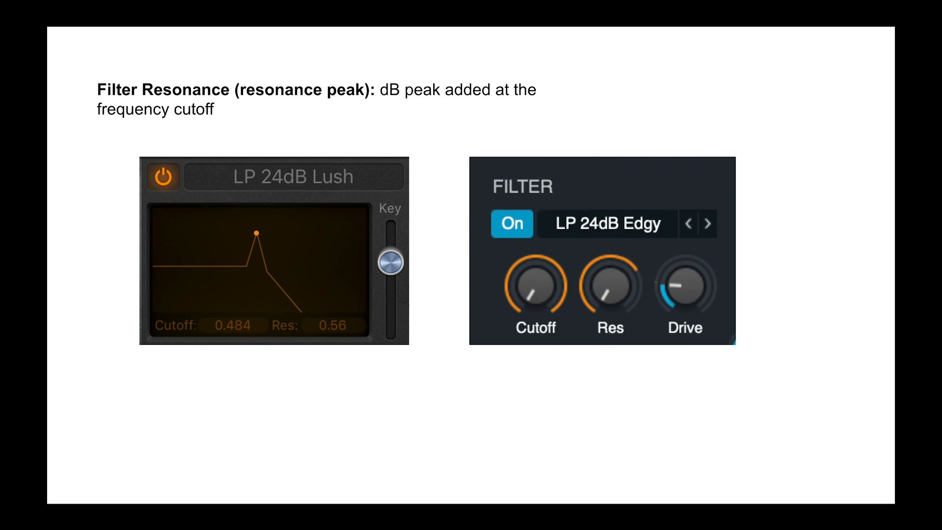
key("Right")
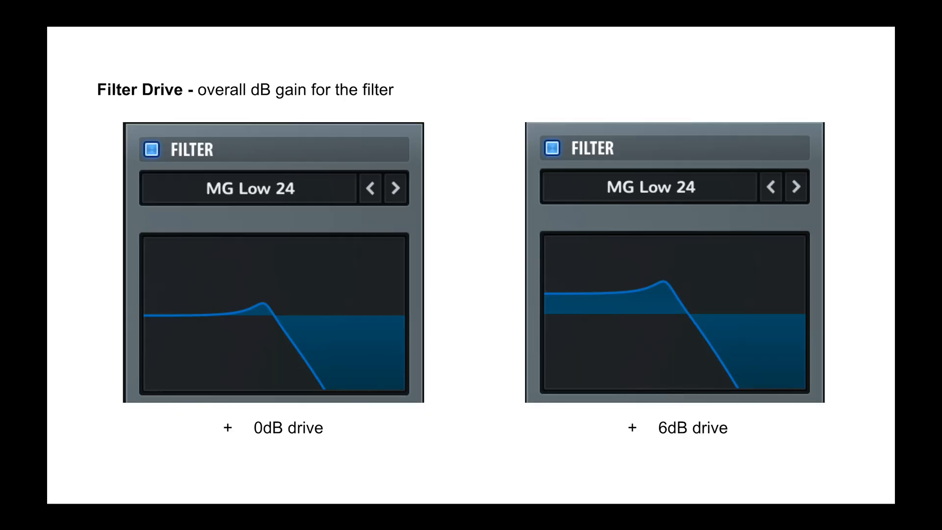
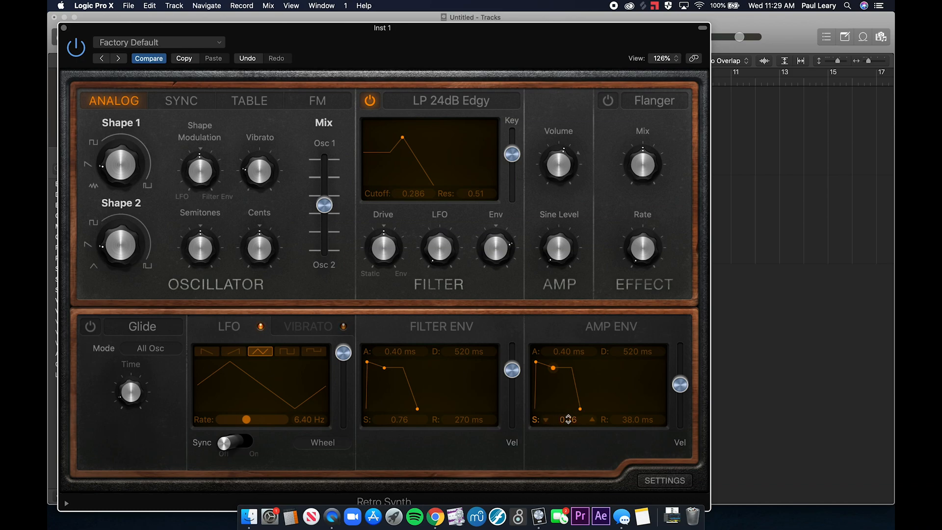
- Set Retro Synth's amp envelope to a sustain of 0.47 and a release of 5000 ms, and raise the filter cutoff to 0.556
mouse_move(568, 418)
left_mouse_down()
mouse_move(568, 461)
mouse_move(568, 418)
left_mouse_up()
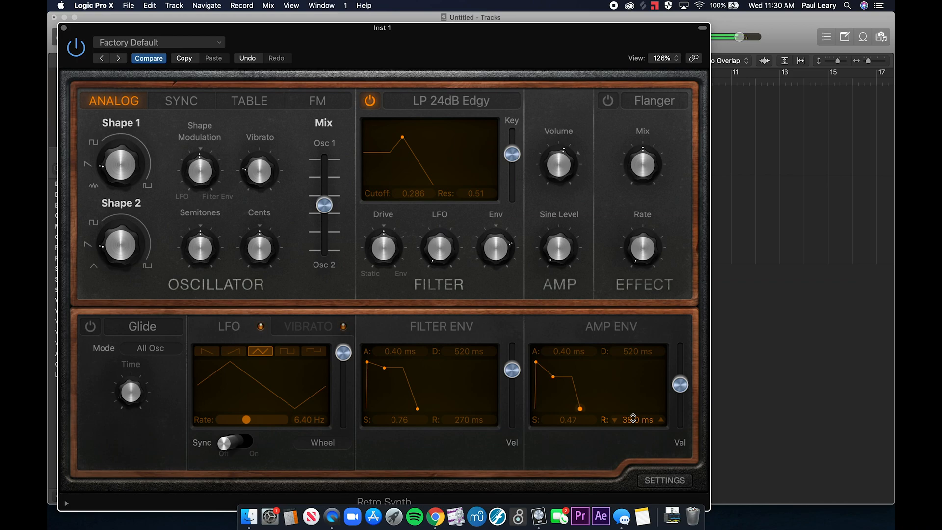
left_click_drag(633, 418, 597, 400)
left_click_drag(413, 190, 411, 167)
left_click_drag(631, 418, 630, 361)
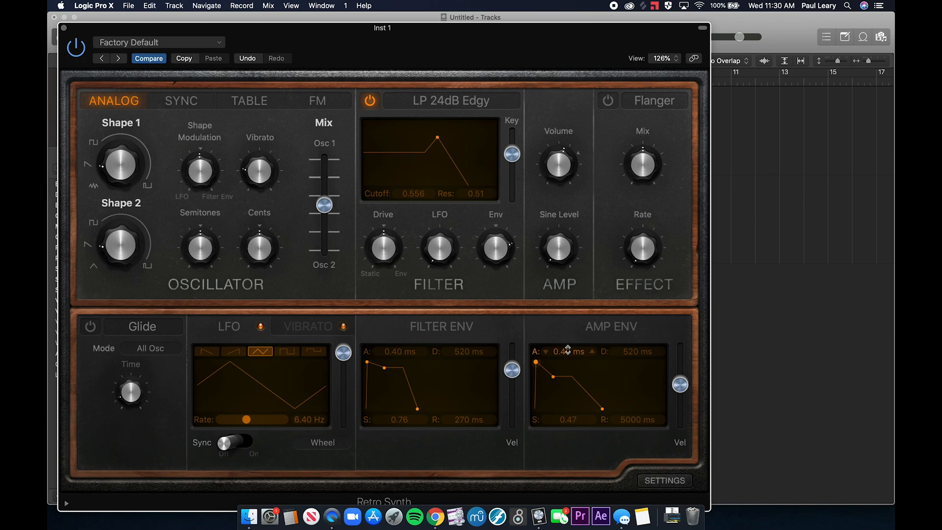
- Try amp envelope attacks of 2000 ms and 5600 ms, settle on 310 ms with a sustain of 1.00, and close Retro Synth
left_click_drag(568, 350, 568, 328)
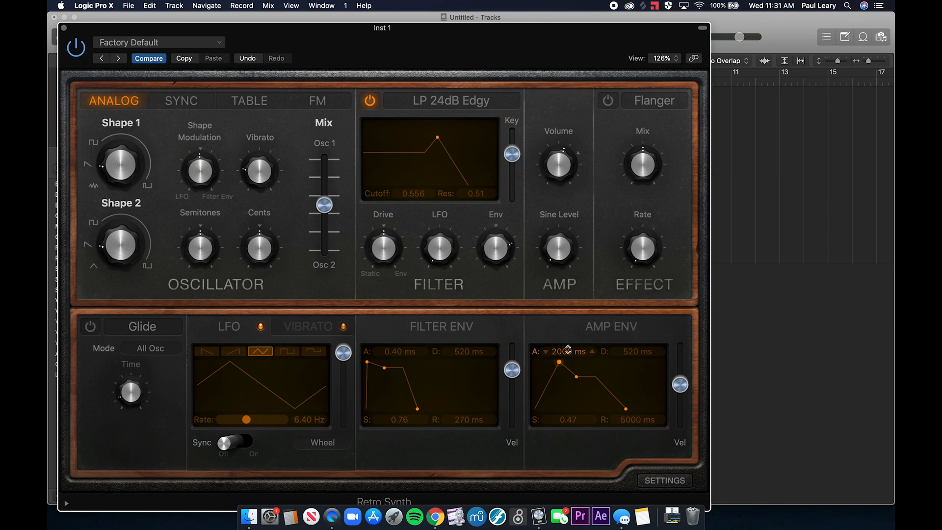
left_click_drag(568, 349, 568, 349)
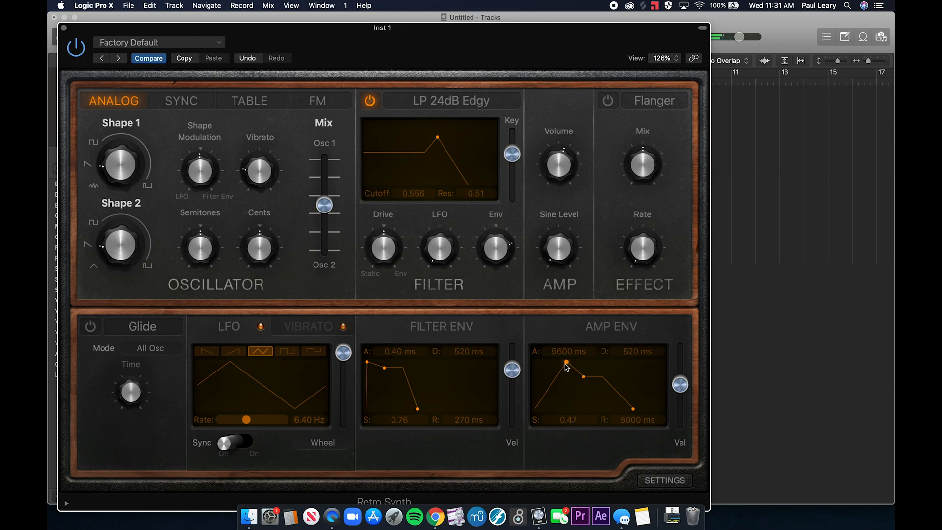
left_click_drag(570, 419, 570, 393)
left_click_drag(566, 350, 566, 388)
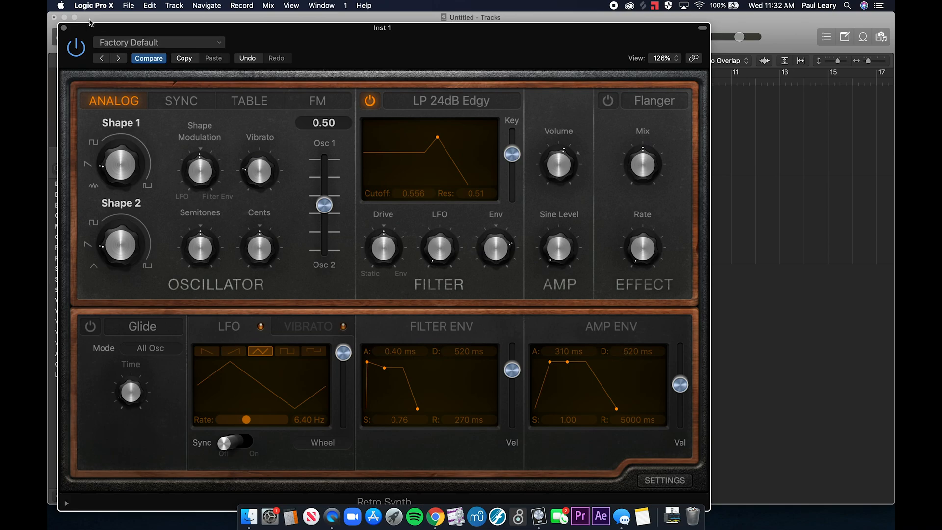
left_click(63, 27)
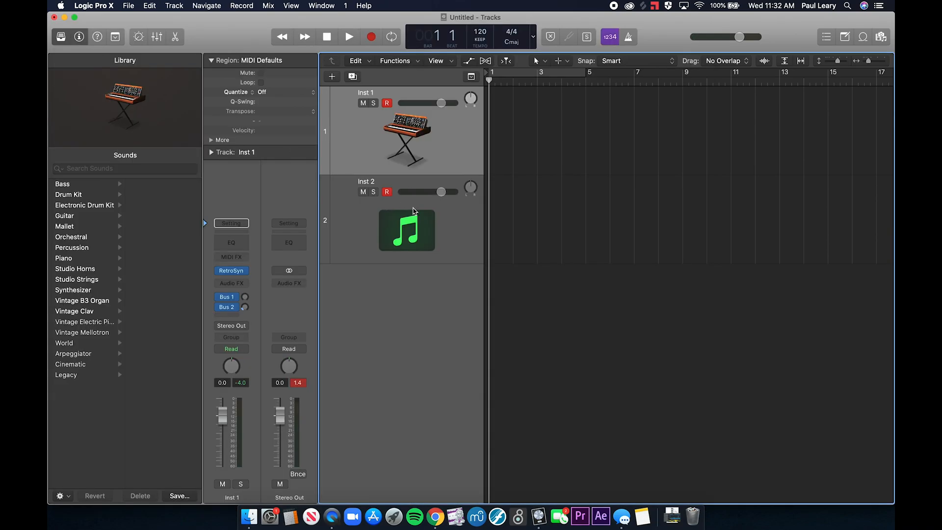
- Create one new software instrument track and replace its electric piano with a stereo Alchemy instrument
left_click(414, 211)
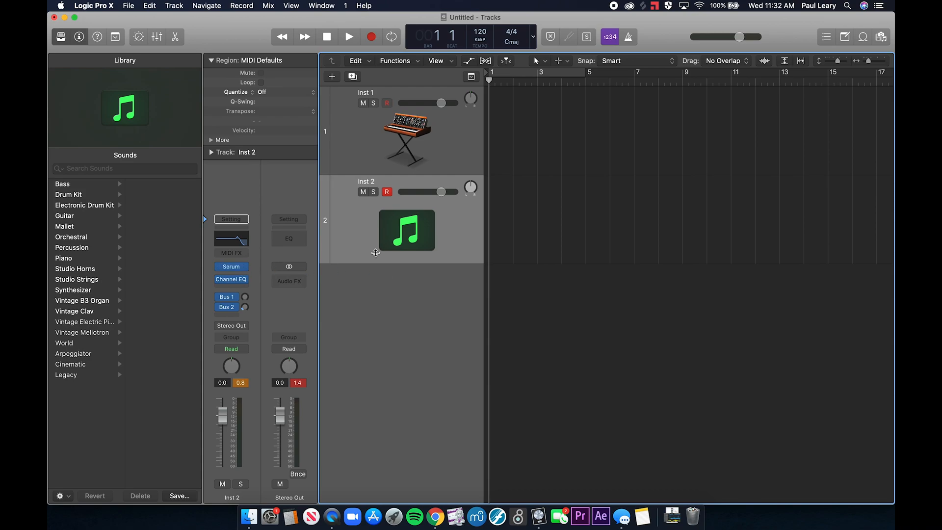
left_click(331, 77)
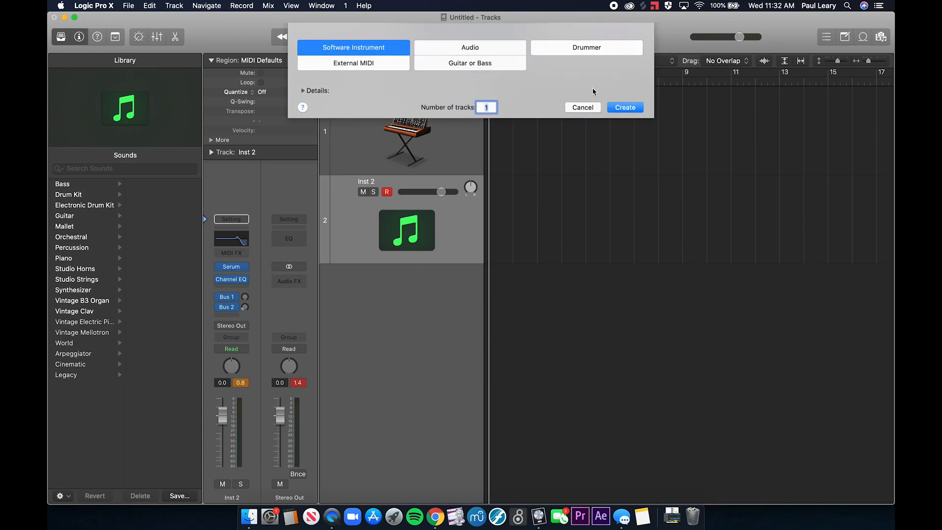
left_click(624, 107)
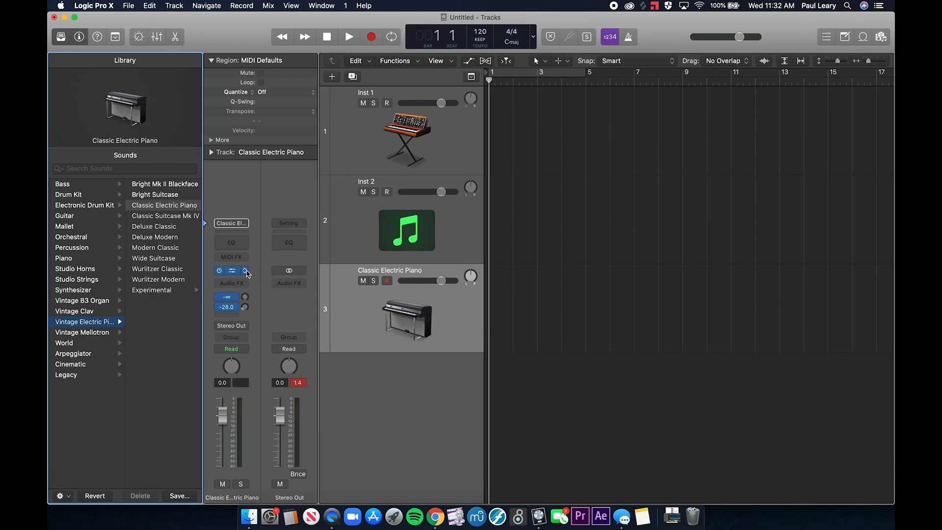
left_click(246, 271)
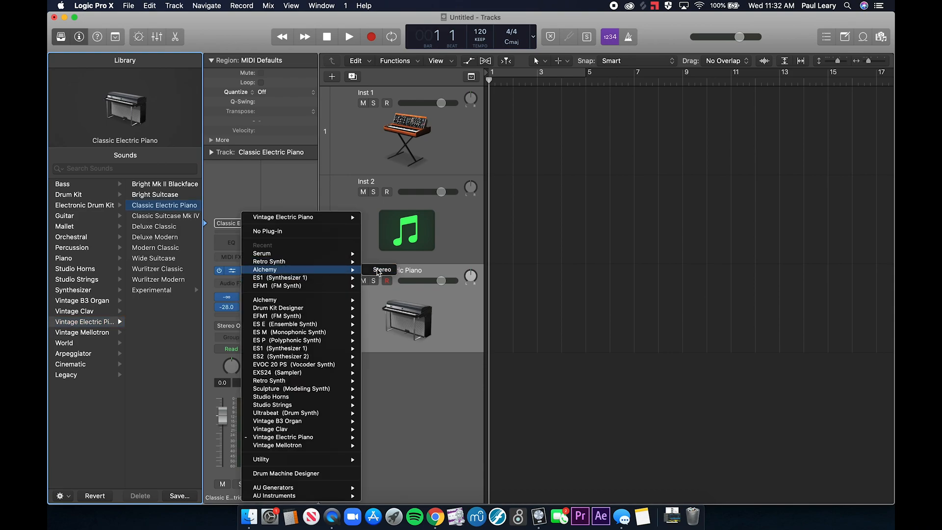
left_click(379, 273)
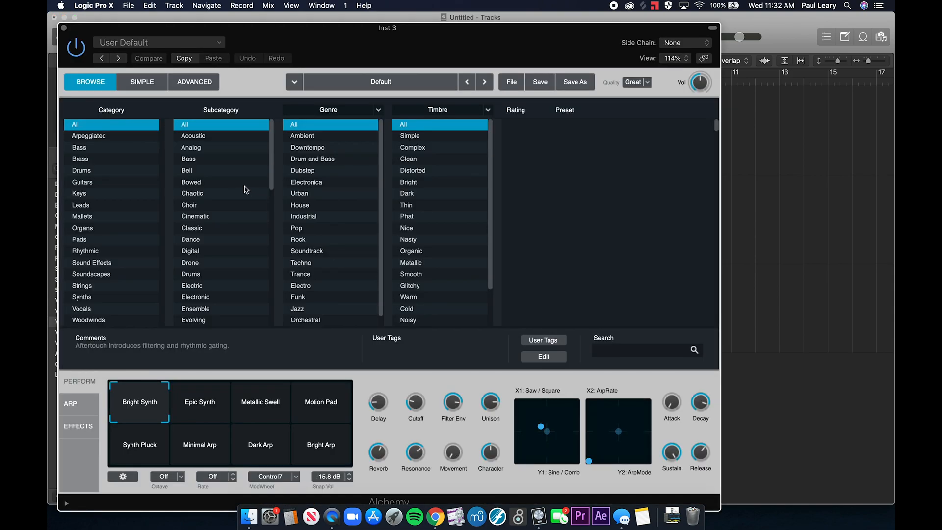
- Show Alchemy's advanced view and load the 70s Space Pad preset followed by 70s Space Synth Patterns
left_click(207, 82)
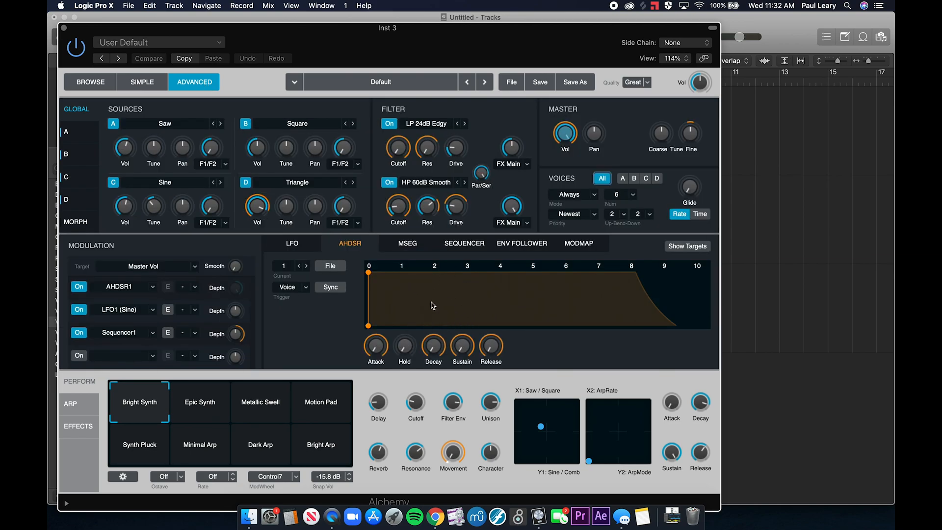
left_click(378, 86)
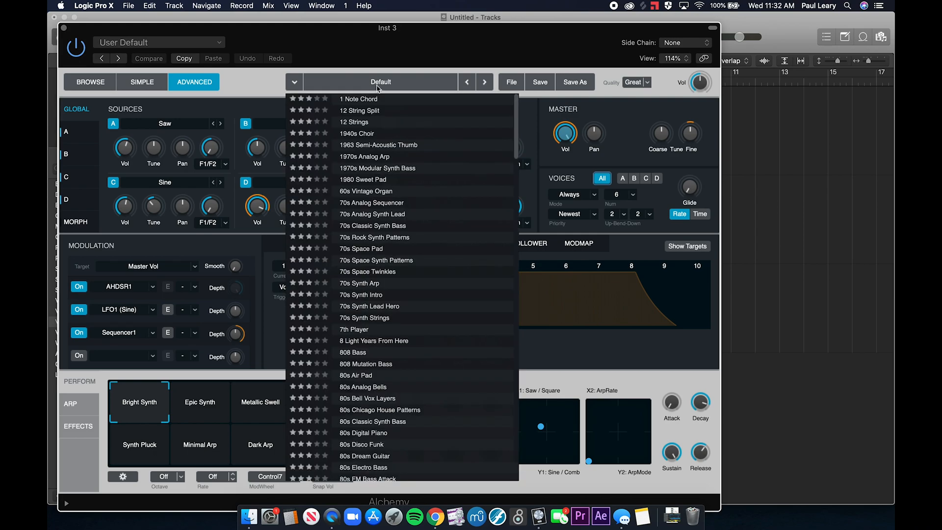
left_click(370, 249)
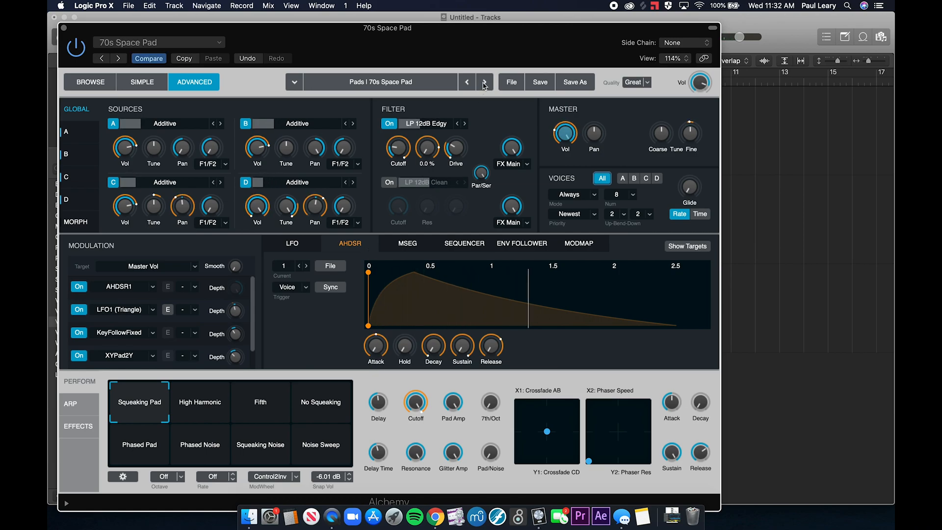
left_click(485, 82)
left_click(396, 83)
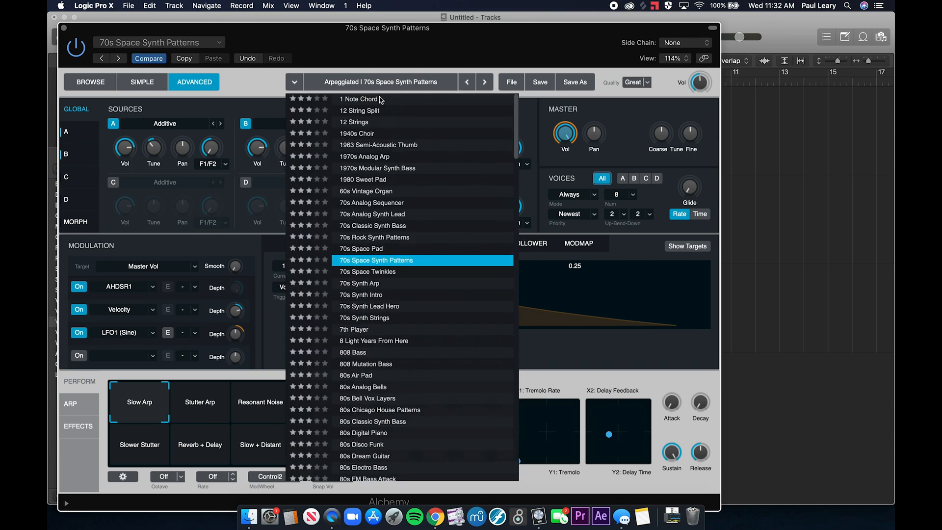
left_click(265, 76)
- Browse Alchemy's presets filtered by Pads, Vocal, Soundtrack and Nice, and load Endless Ocean
left_click(110, 88)
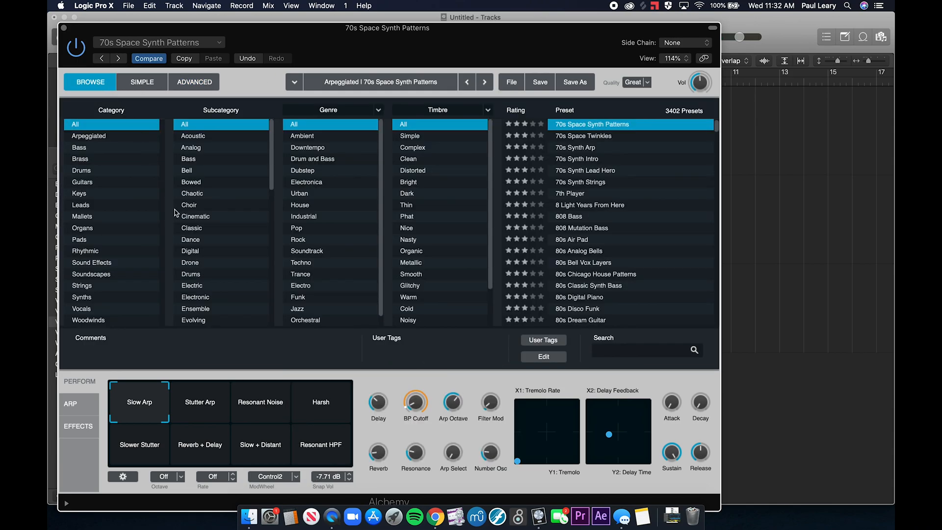
left_click(93, 240)
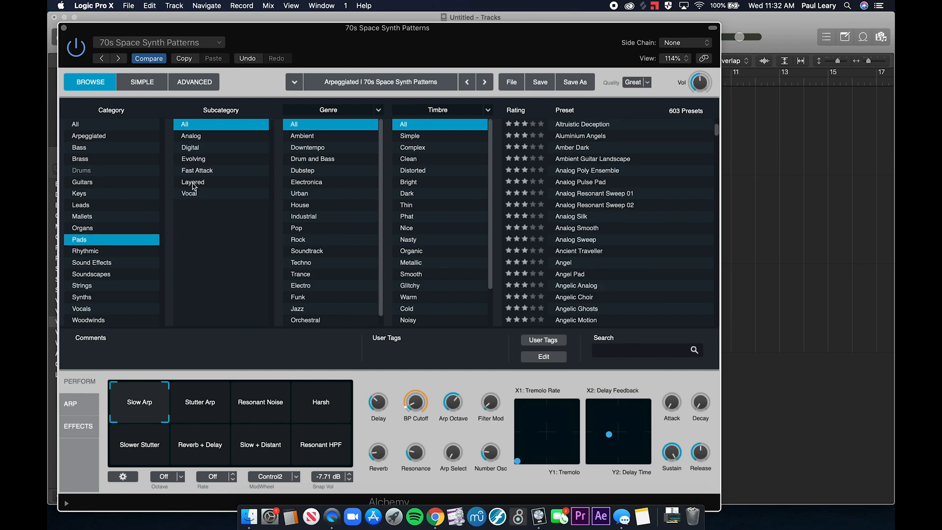
left_click(194, 196)
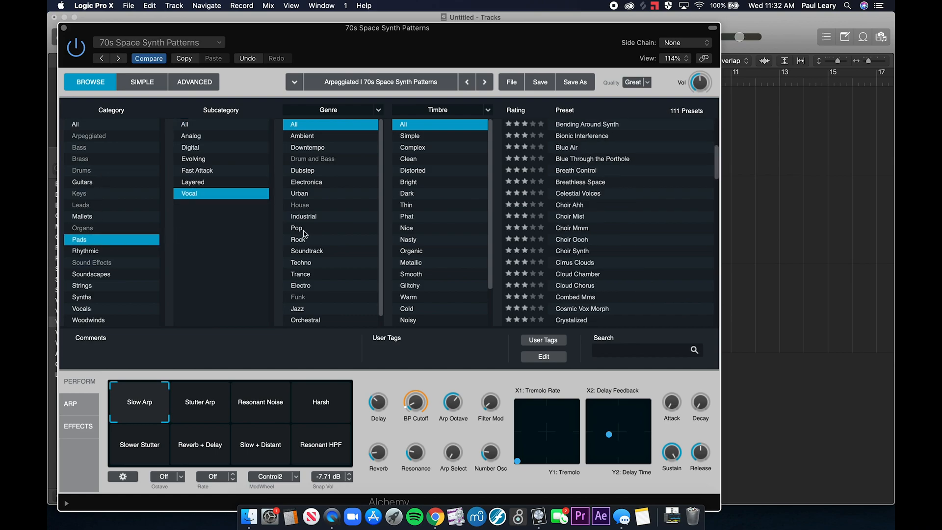
left_click(309, 241)
left_click(310, 251)
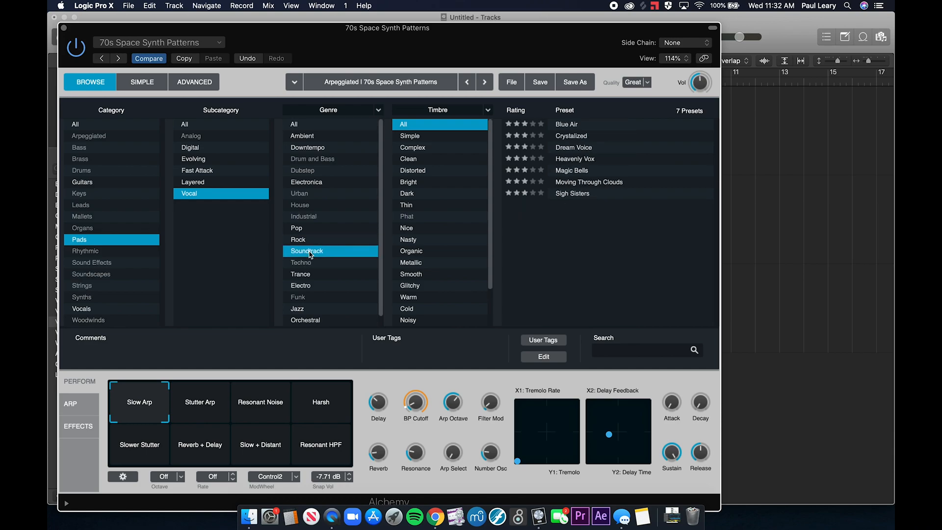
left_click(417, 228)
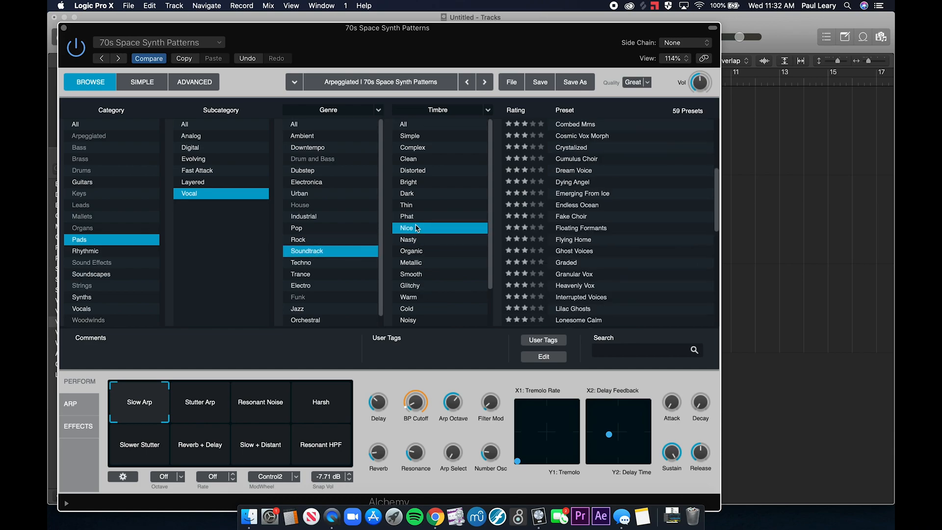
left_click(584, 207)
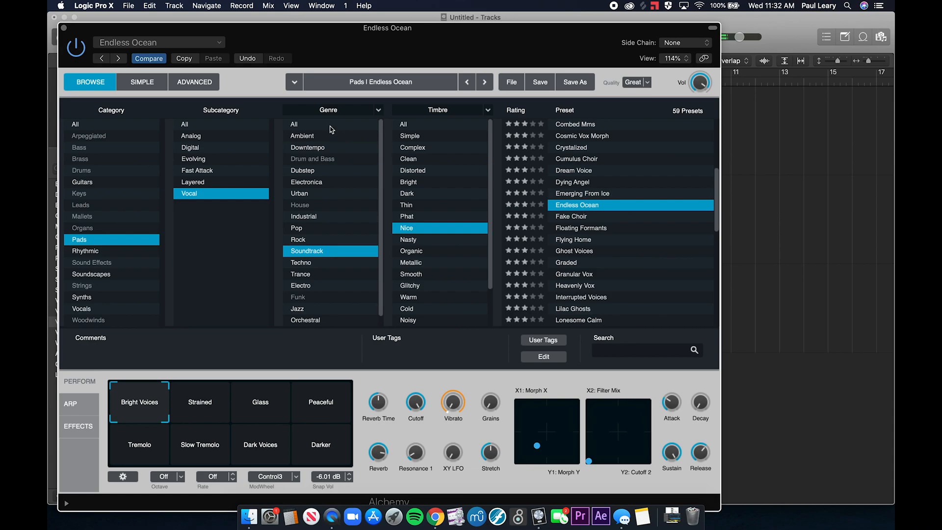
- Return to Alchemy's advanced view and step forward through the filtered pad presets to Graded
left_click(198, 84)
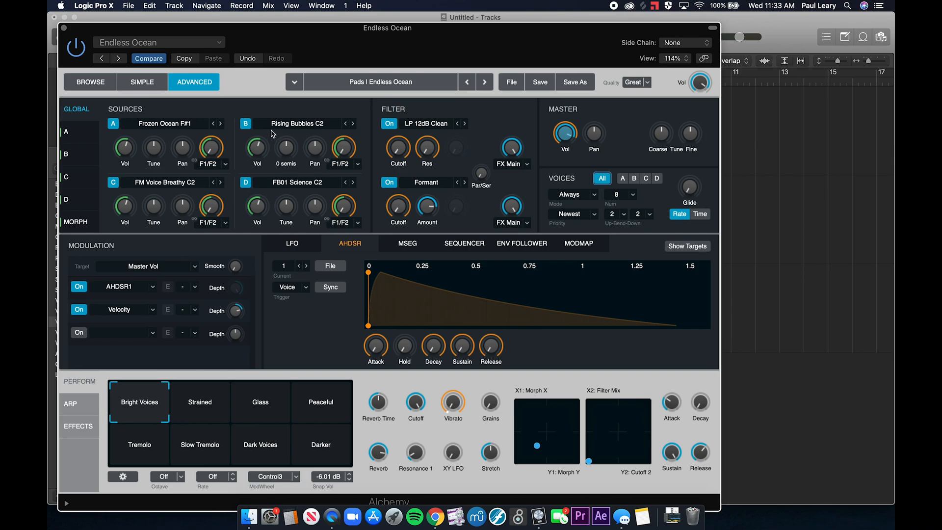
left_click(484, 82)
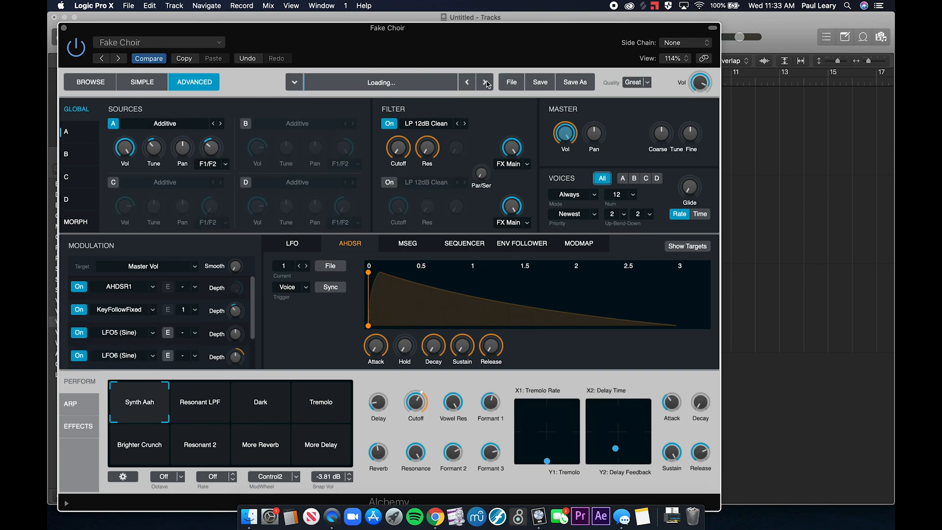
left_click(485, 83)
left_click(485, 83)
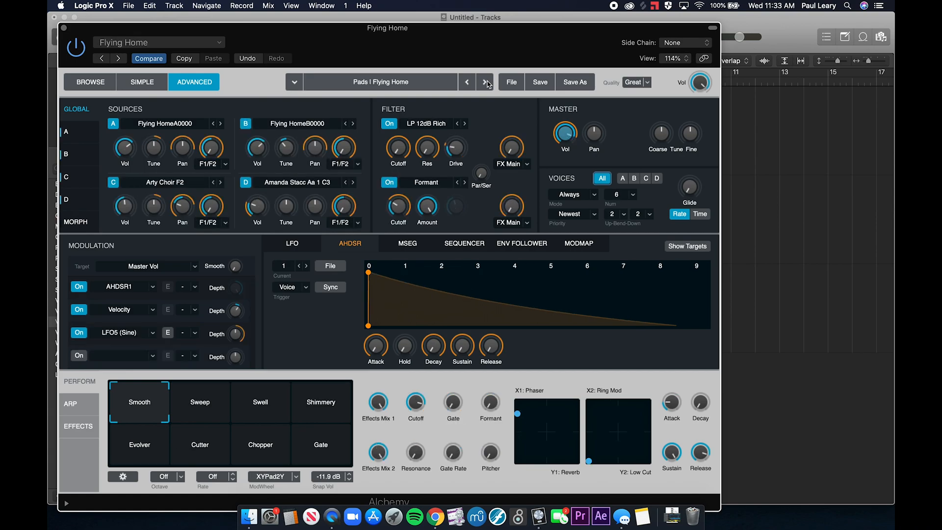
left_click(485, 82)
left_click(488, 83)
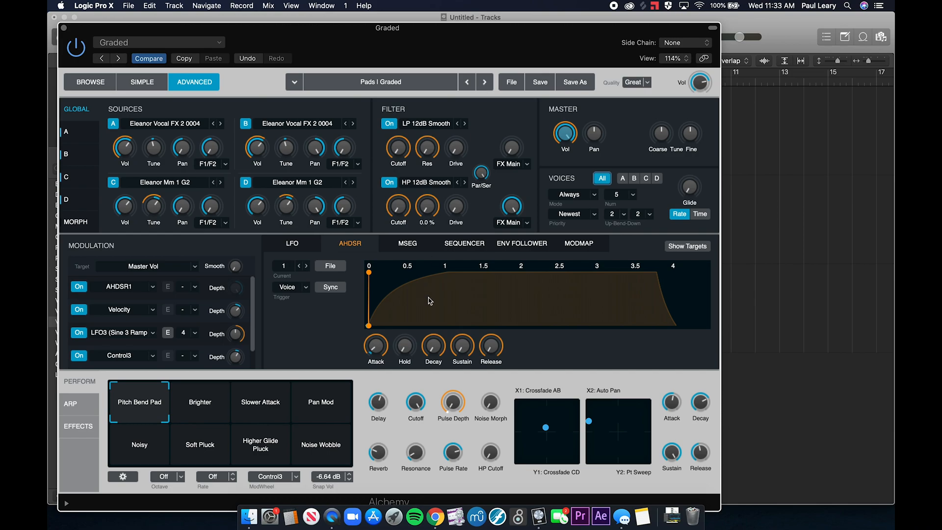
- Lengthen the release of Alchemy's first AHDSR envelope and close the synth window
left_click_drag(491, 345, 491, 318)
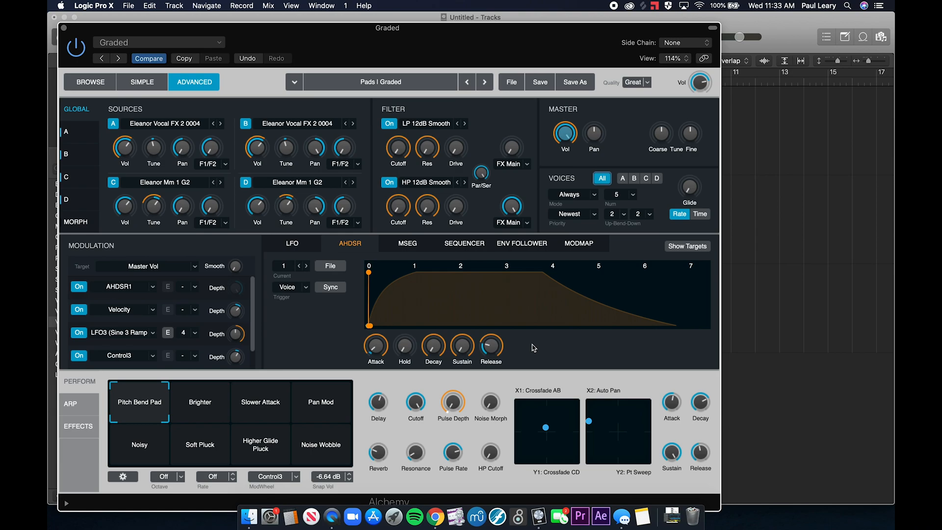
mouse_move(464, 346)
left_click(64, 28)
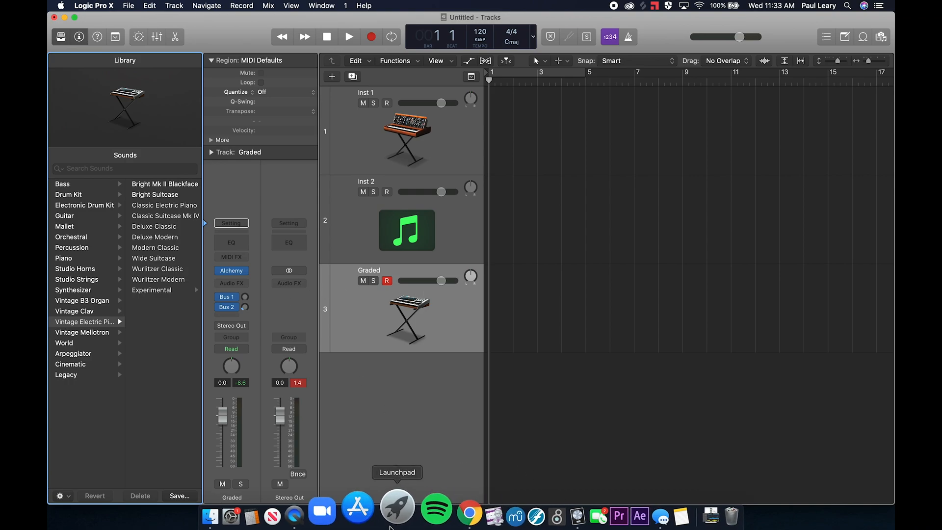
- Switch to the slides in Chrome, advance to the Amplitude Envelope slide with the synth envelope pictures, and return to Logic Pro X
left_click(435, 511)
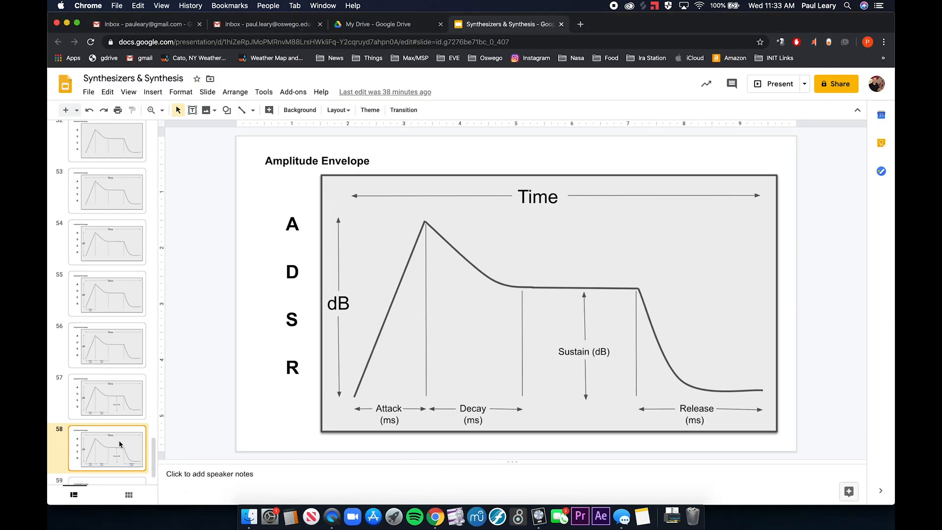
key("Down")
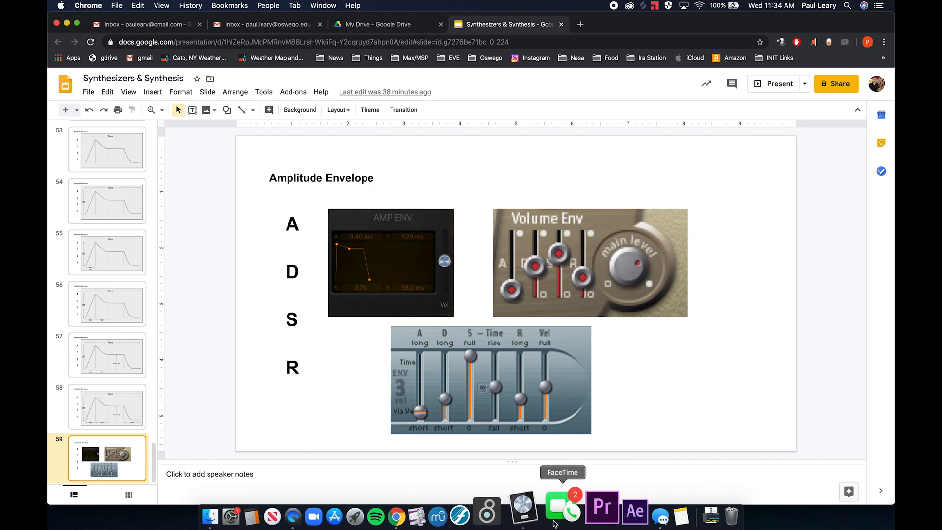
left_click(538, 507)
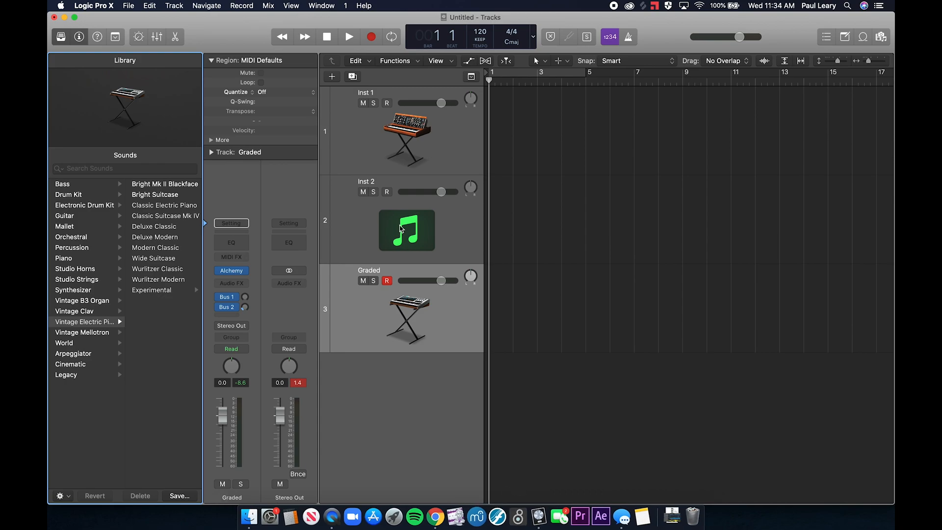
- Replace Alchemy on the Graded track with a stereo EXS24 sampler and enlarge its window to 176%
left_click(429, 204)
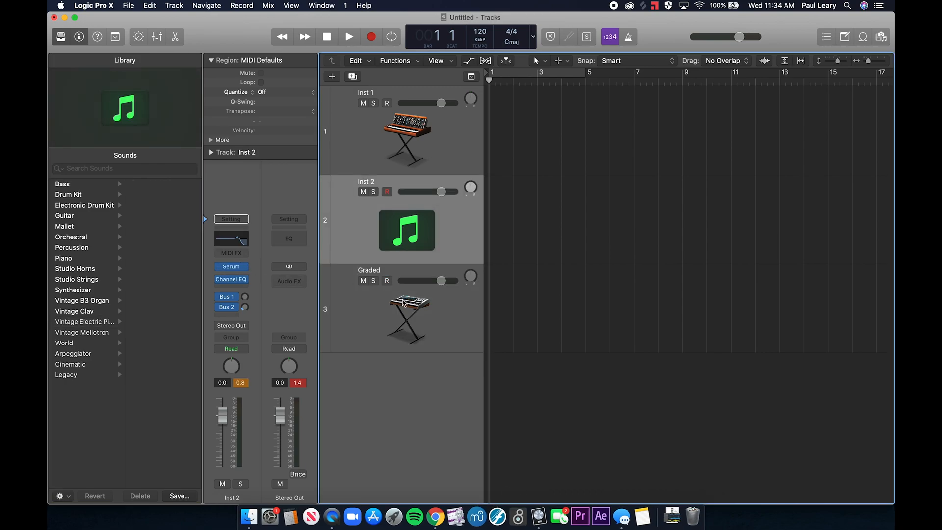
left_click(404, 303)
left_click(247, 272)
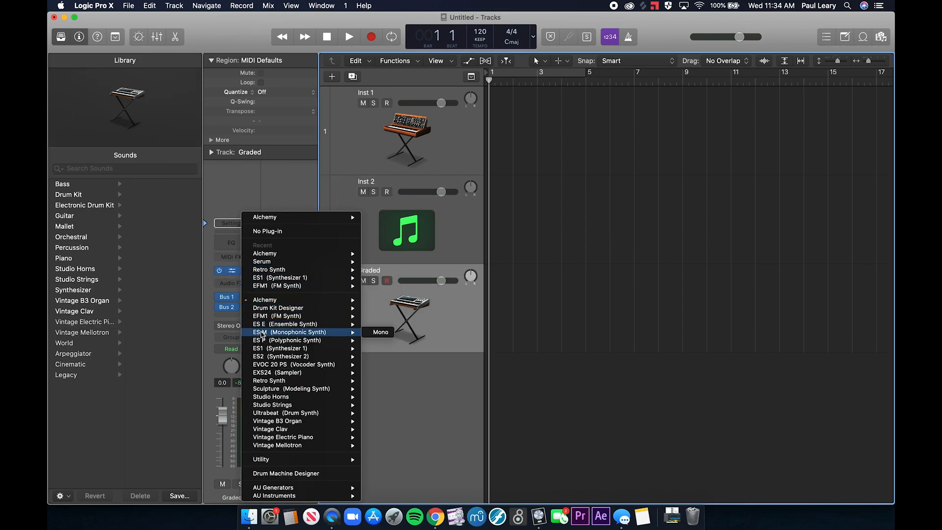
mouse_move(261, 360)
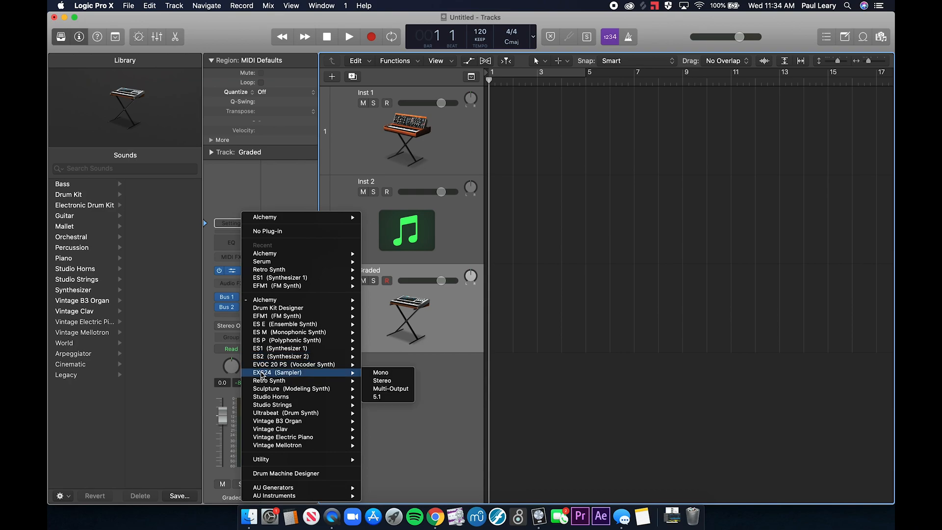
left_click(383, 384)
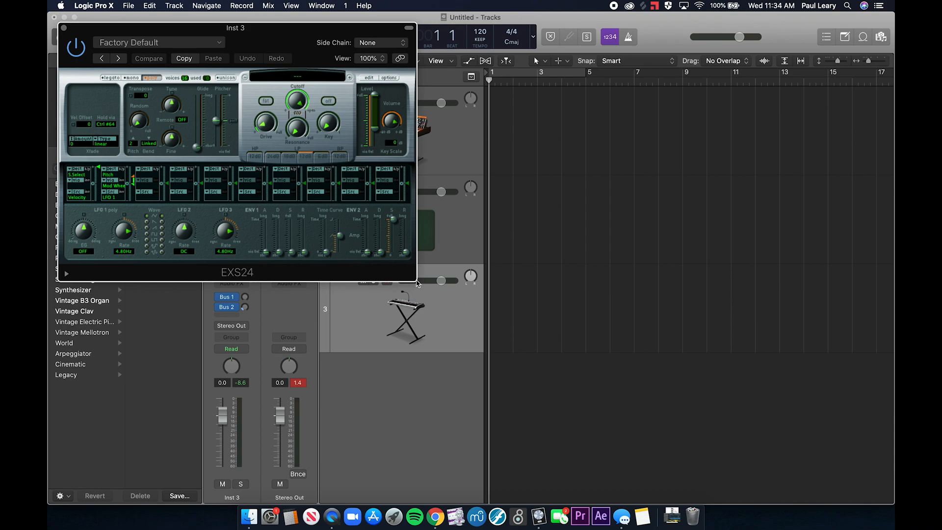
left_click_drag(419, 281, 690, 431)
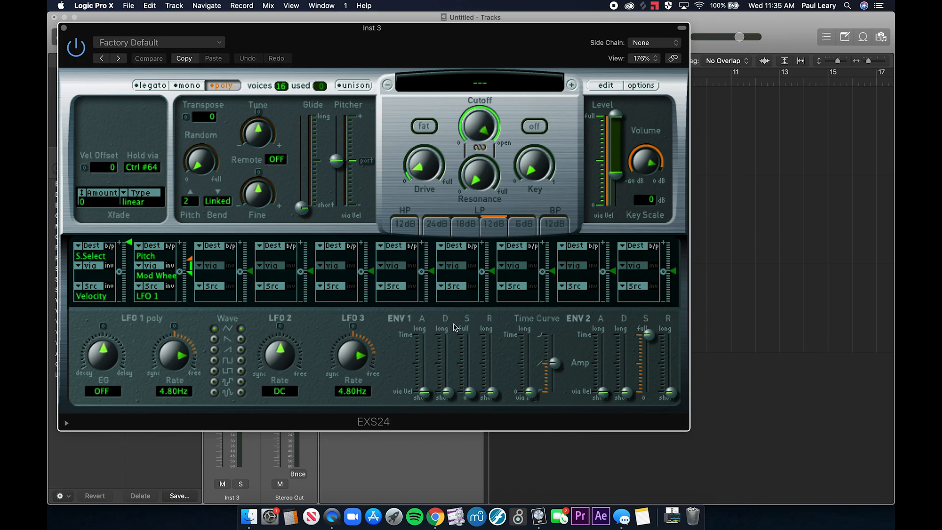
- Switch briefly to the slides in Chrome, return to Logic Pro X and close the EXS24 window
key("super+Tab")
key("super+Tab")
left_click(67, 29)
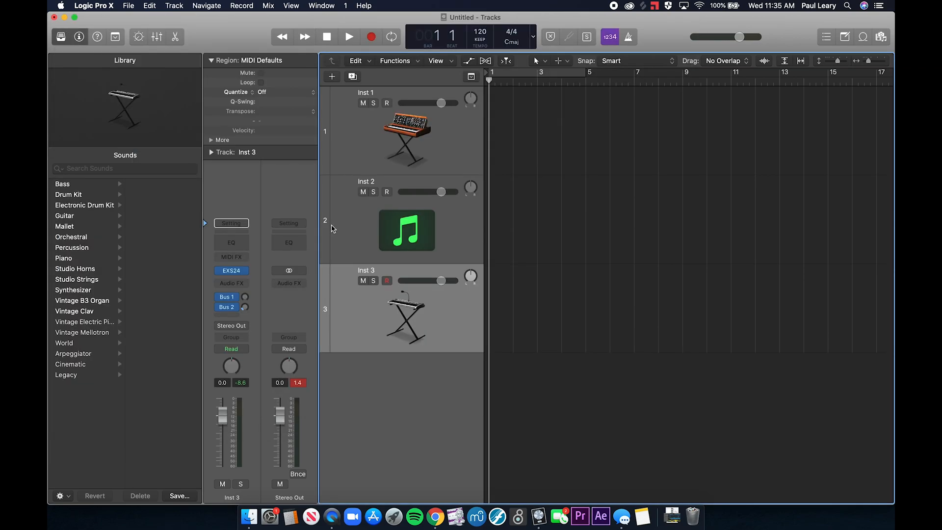
- Replace EXS24 on the Inst 3 track with the ES E ensemble synth and enlarge its window to 200%
left_click(247, 271)
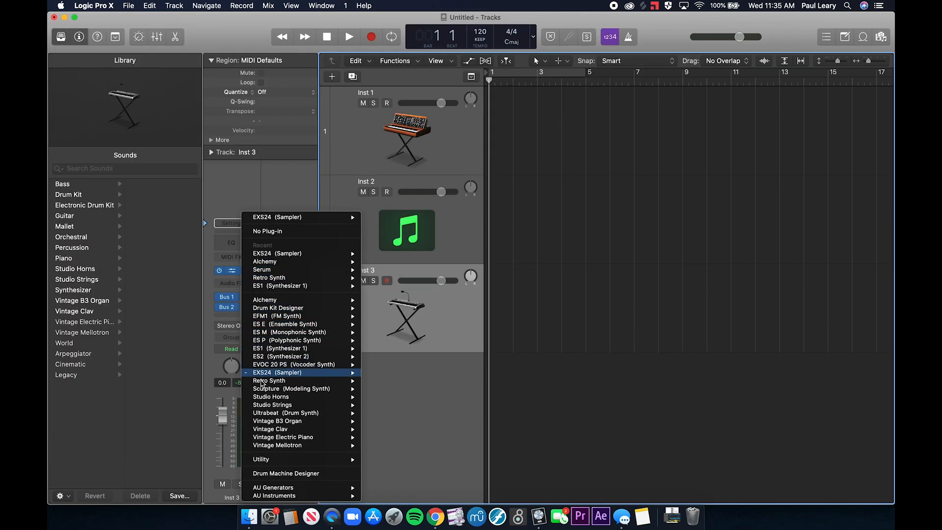
mouse_move(261, 392)
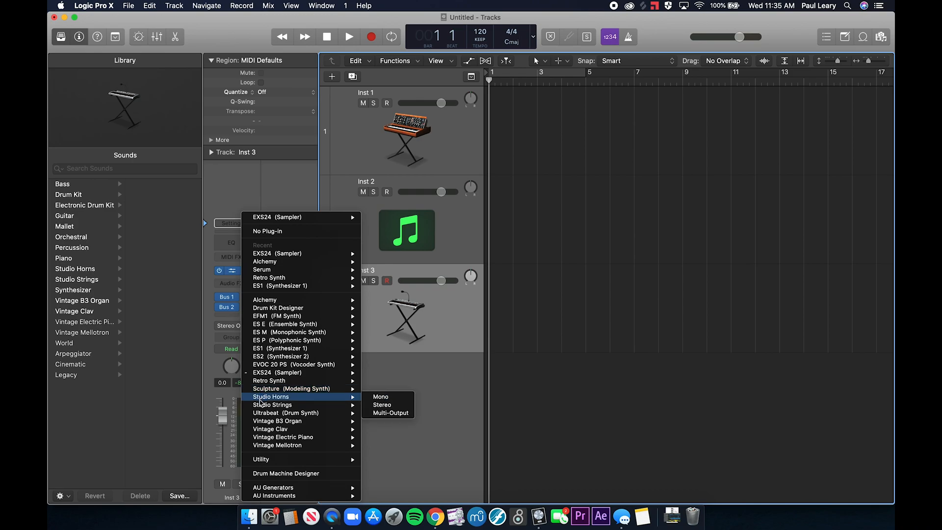
mouse_move(263, 416)
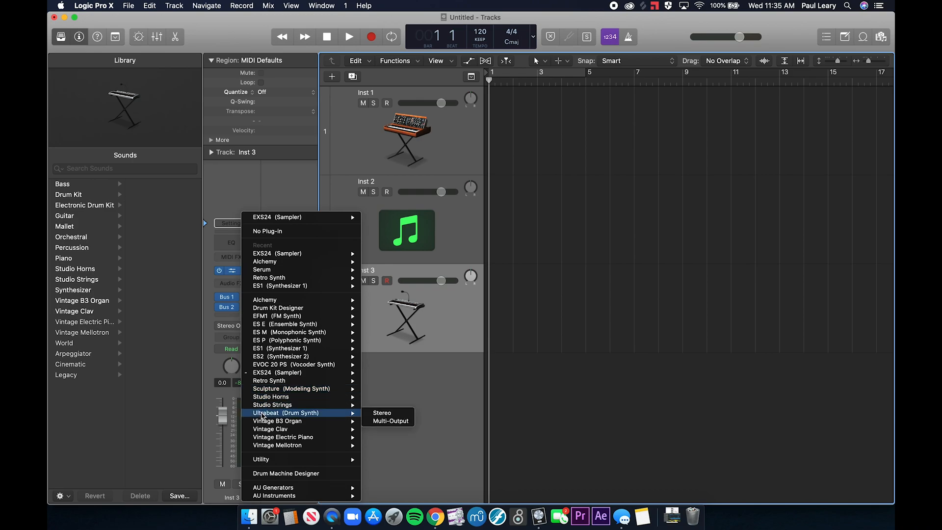
mouse_move(274, 319)
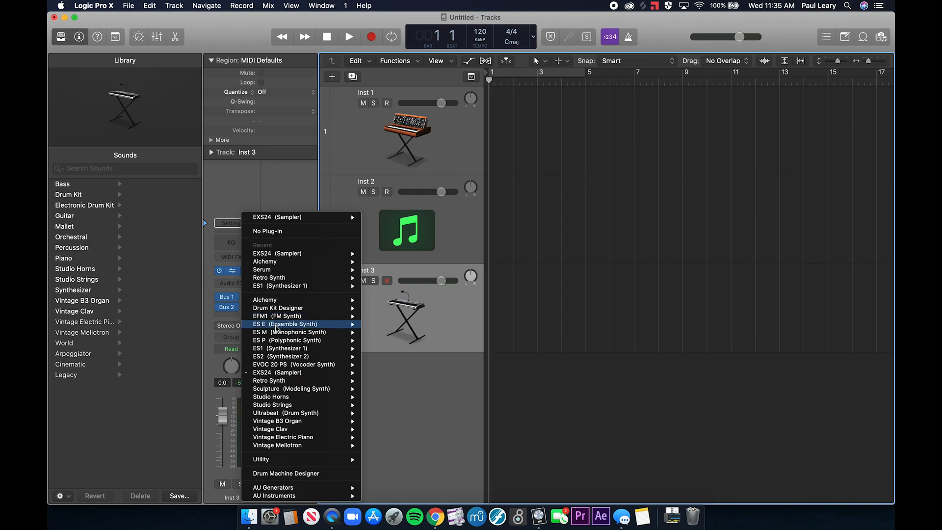
left_click(382, 326)
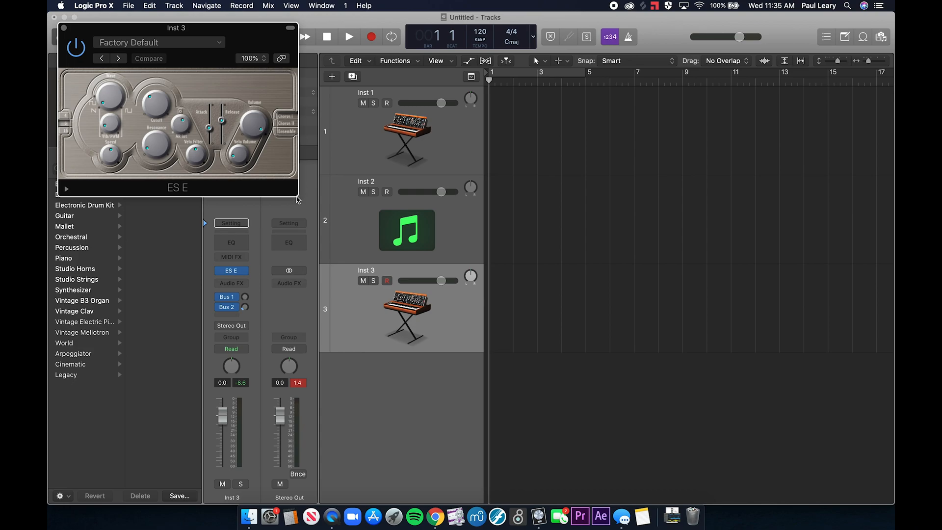
left_click_drag(297, 198, 600, 462)
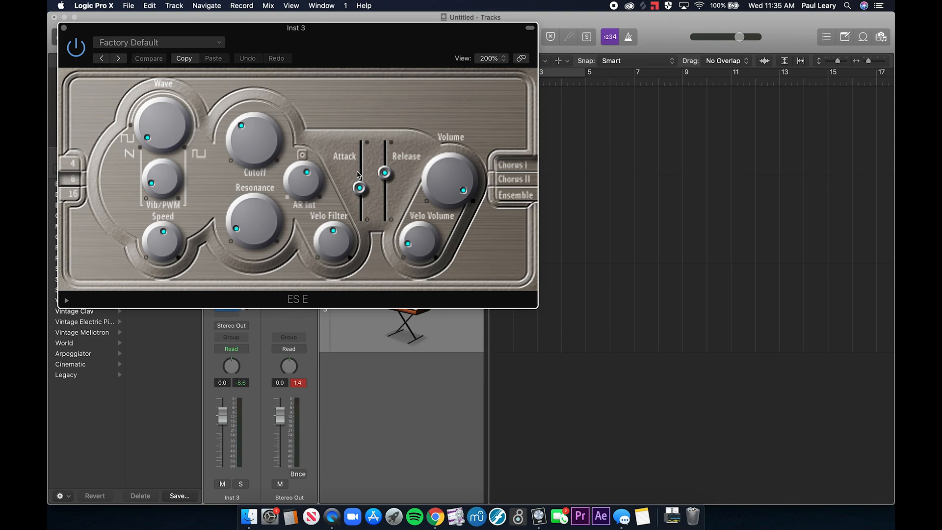
- Leave the ES E synth window and switch to the slides in Google Chrome
left_click(582, 294)
key("super+Tab")
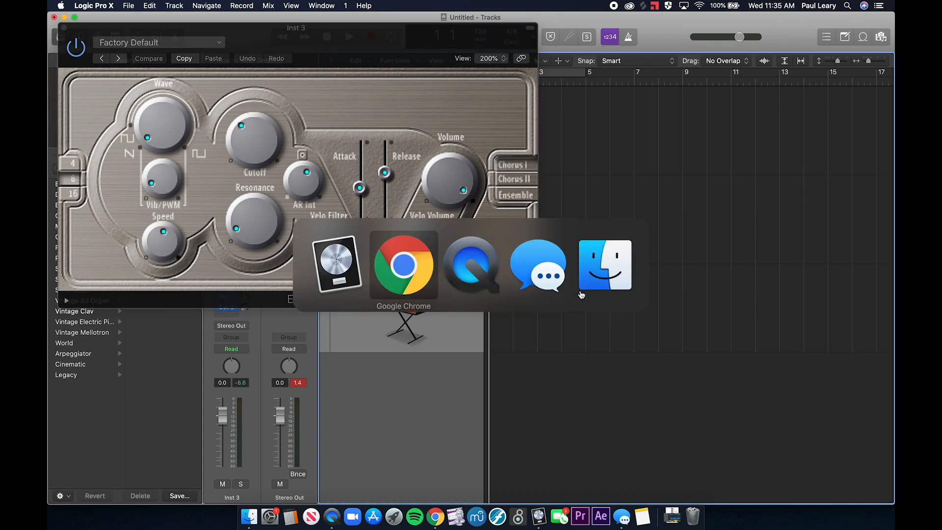